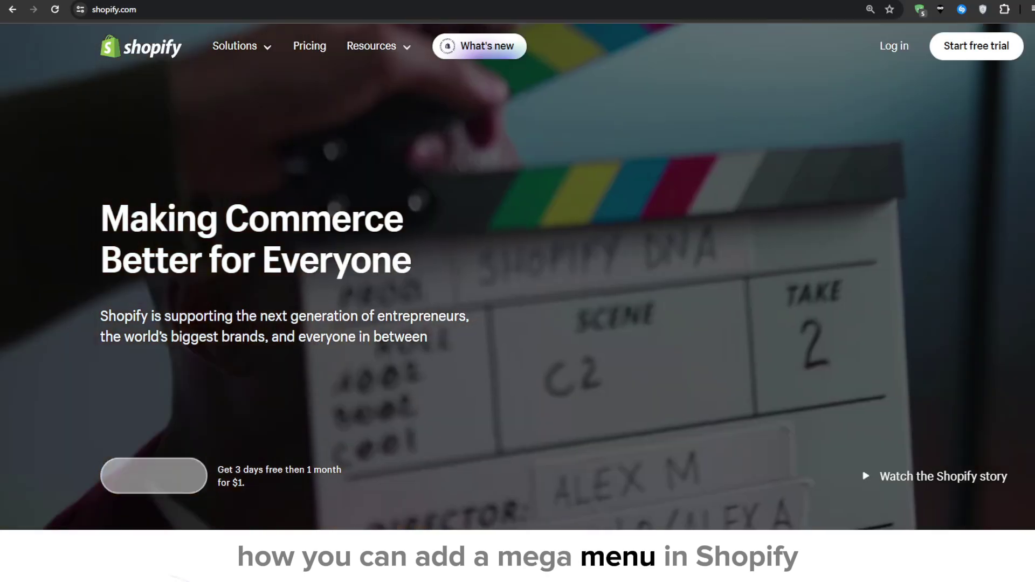
Step: Scroll through the Shopify homepage, then go to the Gymshark storefront at row.gymshark.com
scroll(518, 301, down, 4)
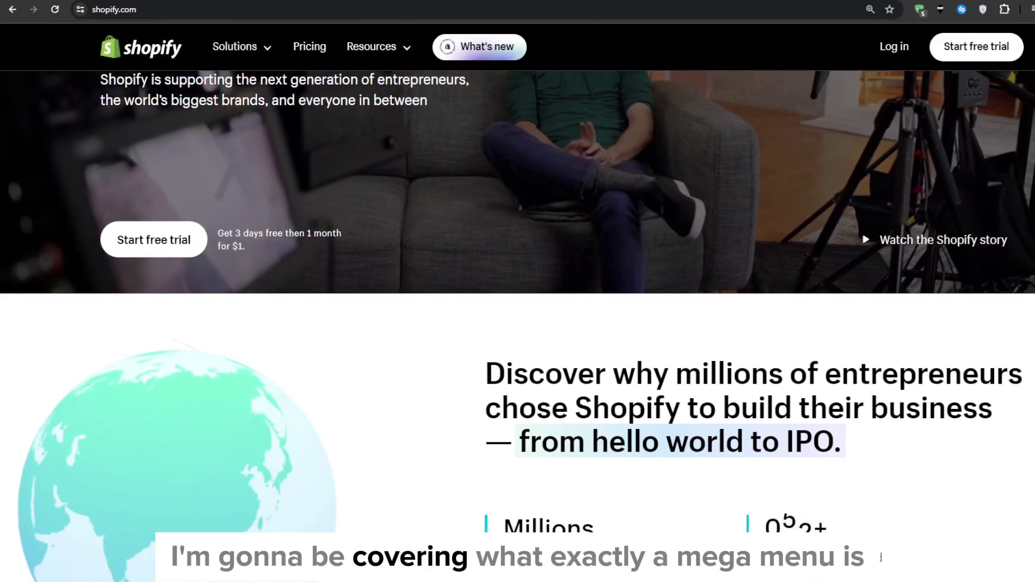
scroll(517, 302, down, 5)
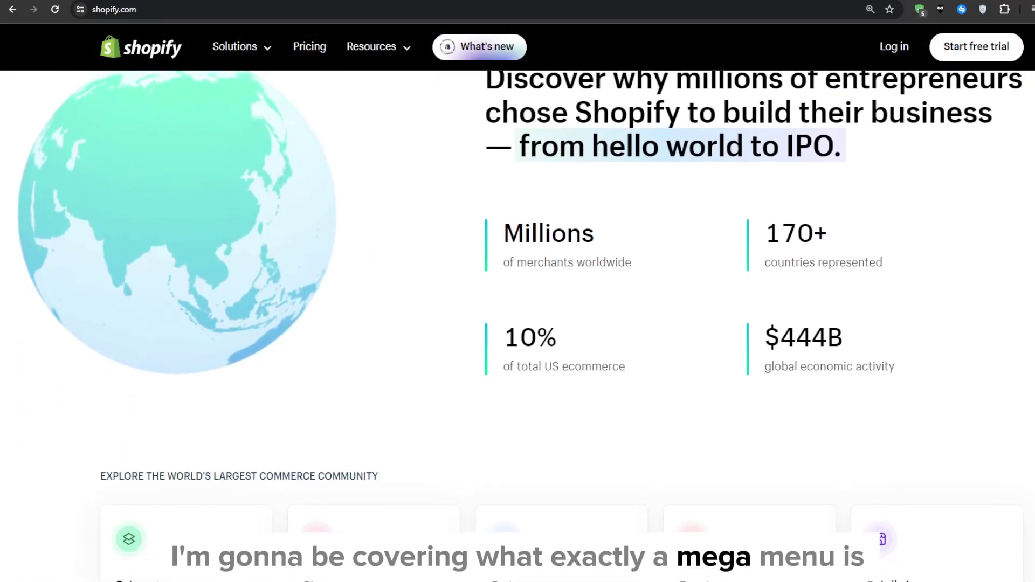
scroll(517, 324, down, 1)
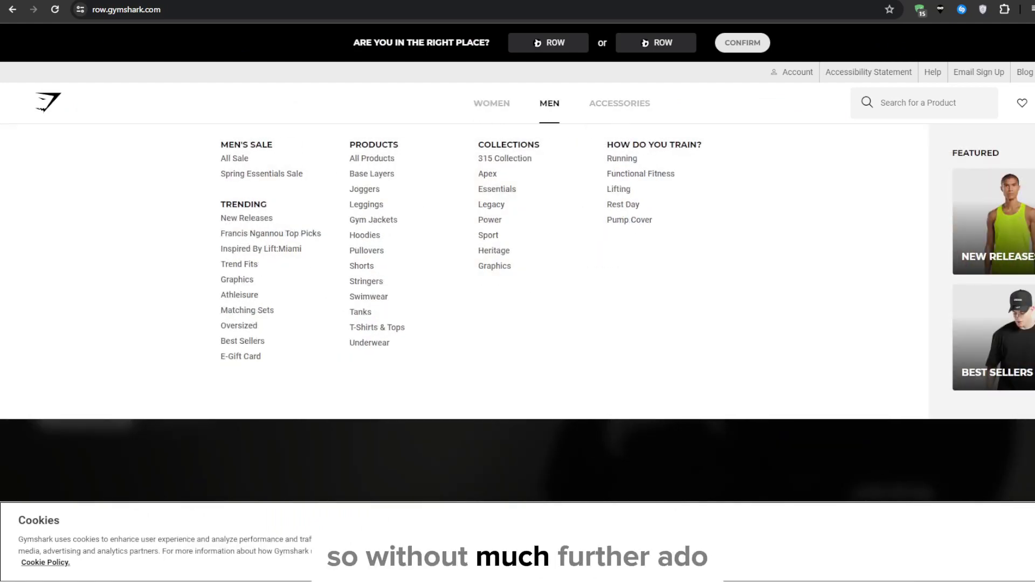
Step: Preview Gymshark's Women, Men and Accessories mega menus and dismiss the cookie notice
mouse_move(619, 103)
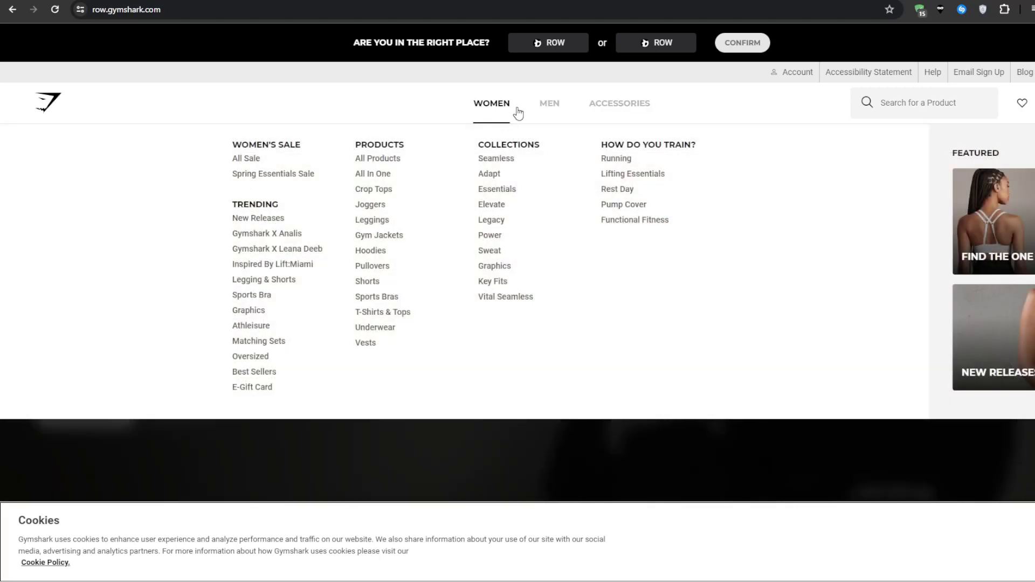
mouse_move(540, 110)
mouse_move(586, 108)
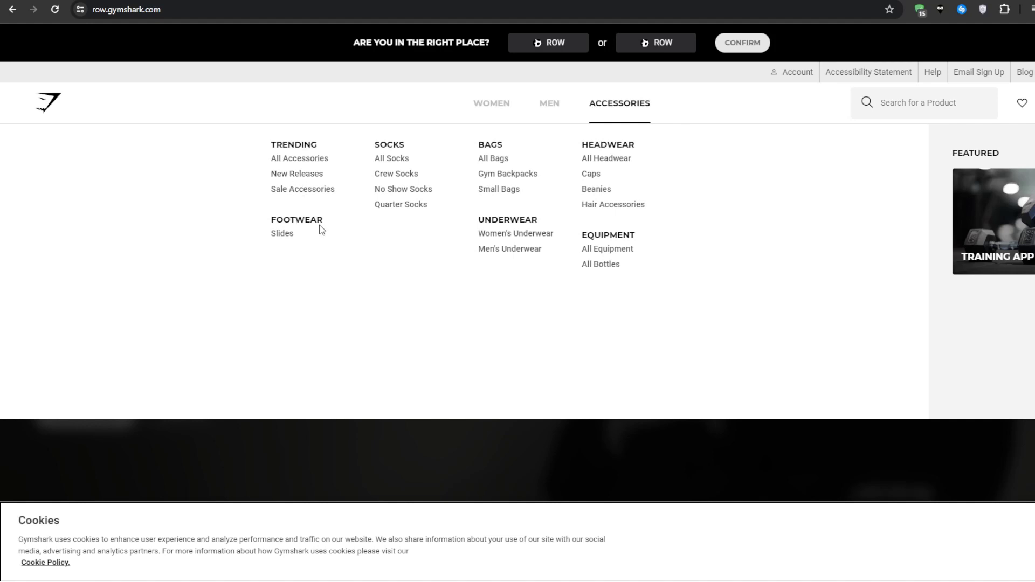
double_click(993, 150)
click(890, 161)
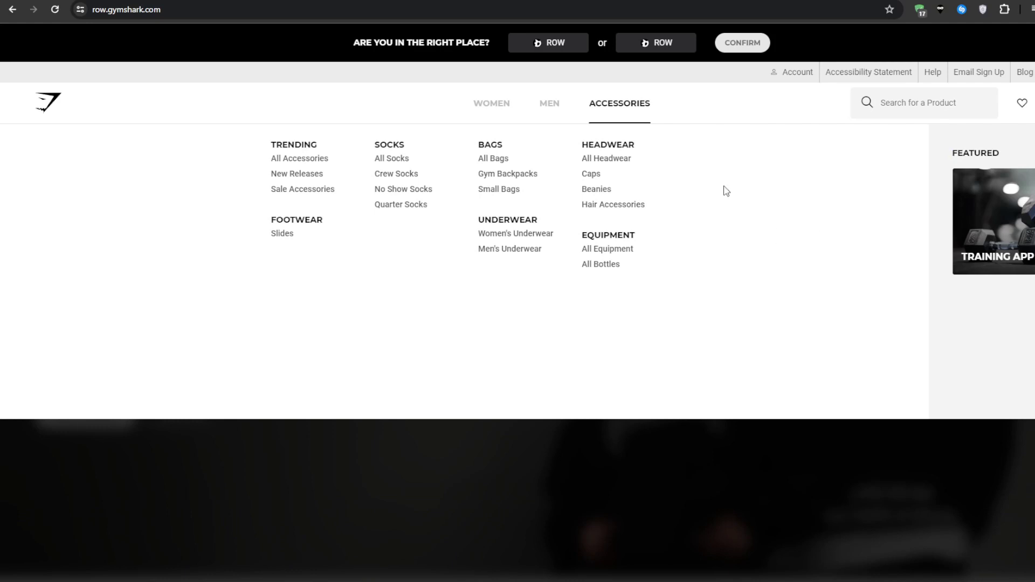
Step: Leave the Gymshark menu and return to the Shopify admin Home page with its setup guide
mouse_move(505, 103)
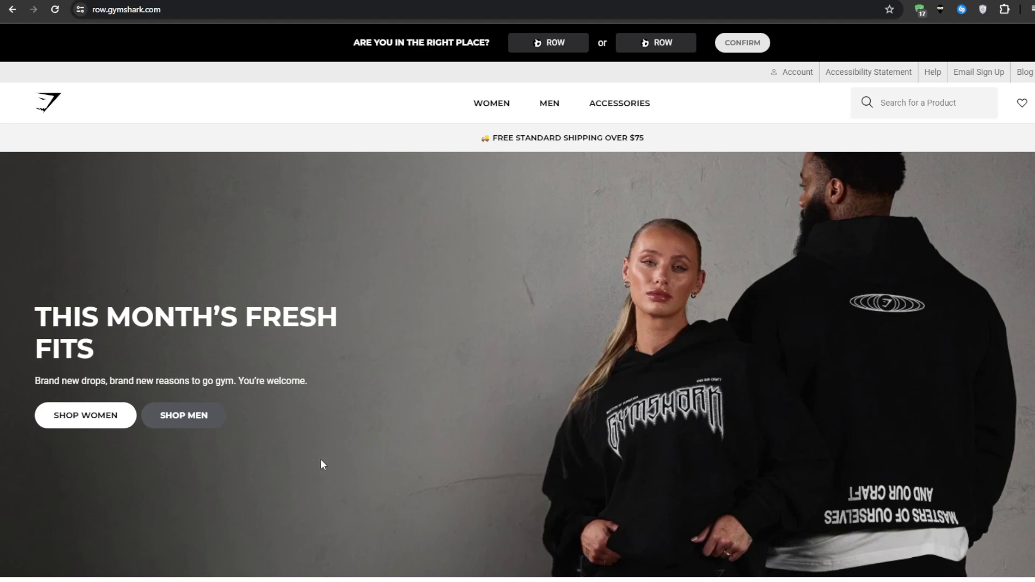
triple_click(218, 383)
click(218, 382)
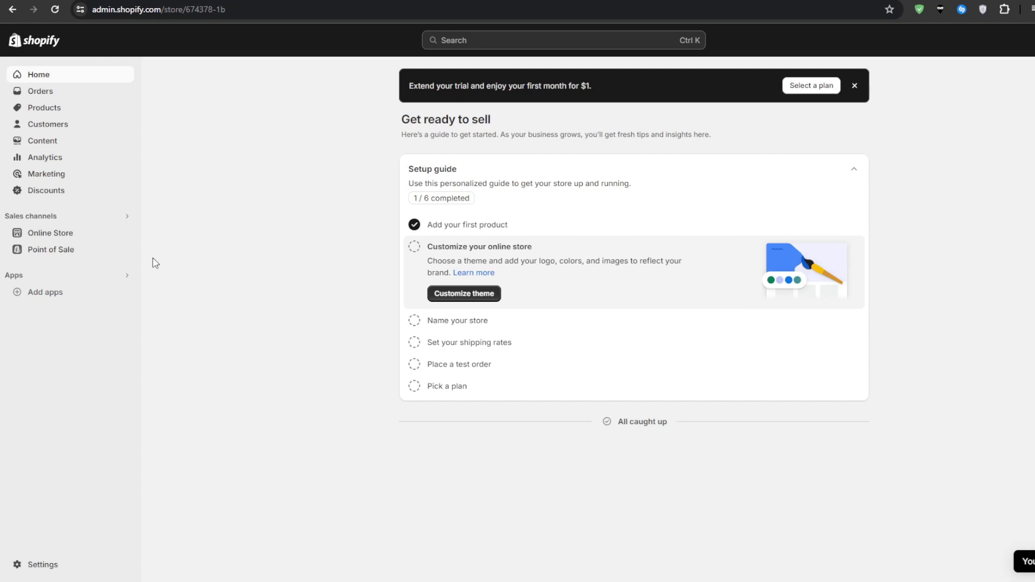
Step: From Add apps, search the Shopify App Store for 'mega menu' to get 131 results
click(49, 292)
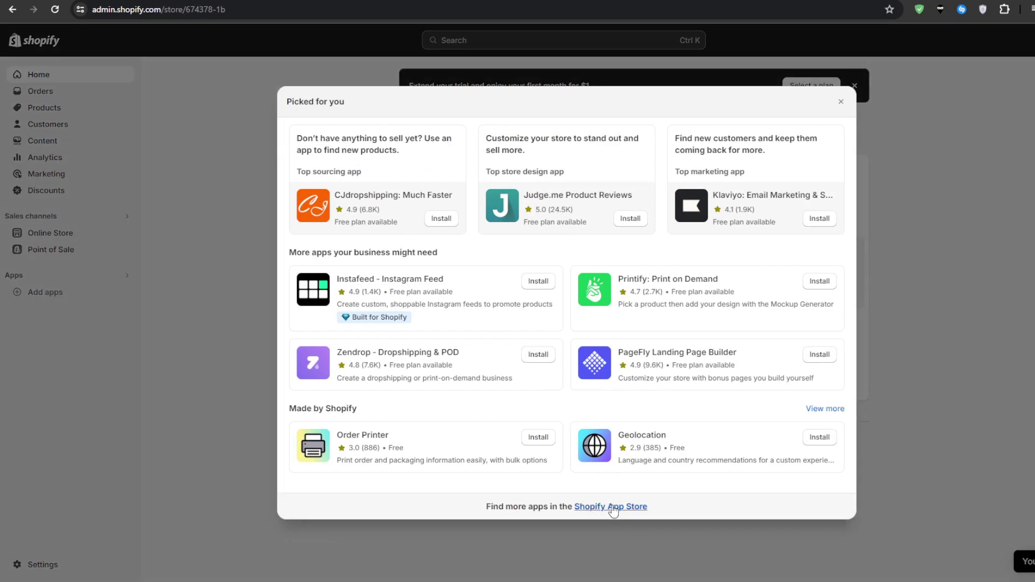
click(256, 440)
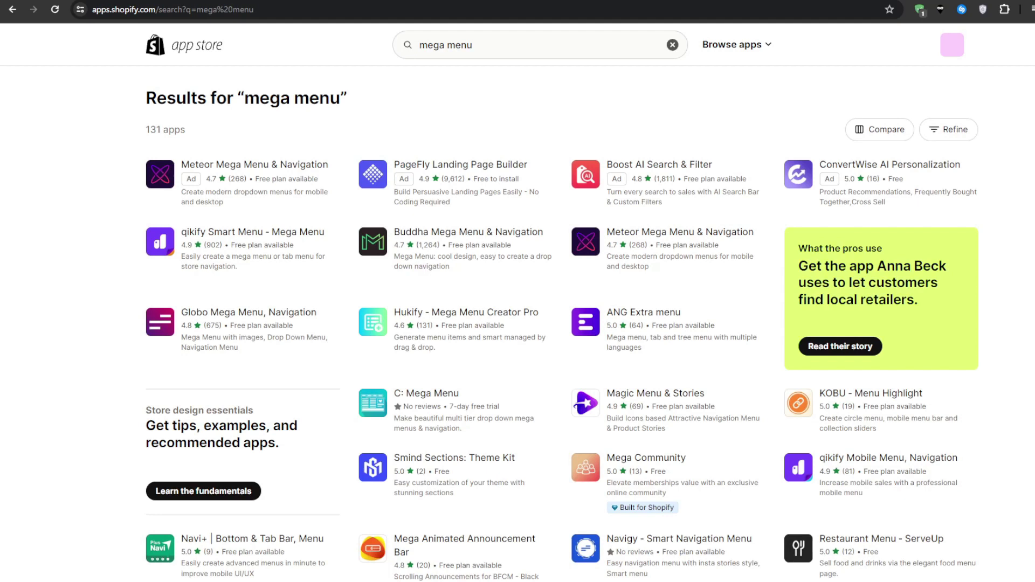
drag(348, 99, 135, 110)
click(120, 131)
click(468, 45)
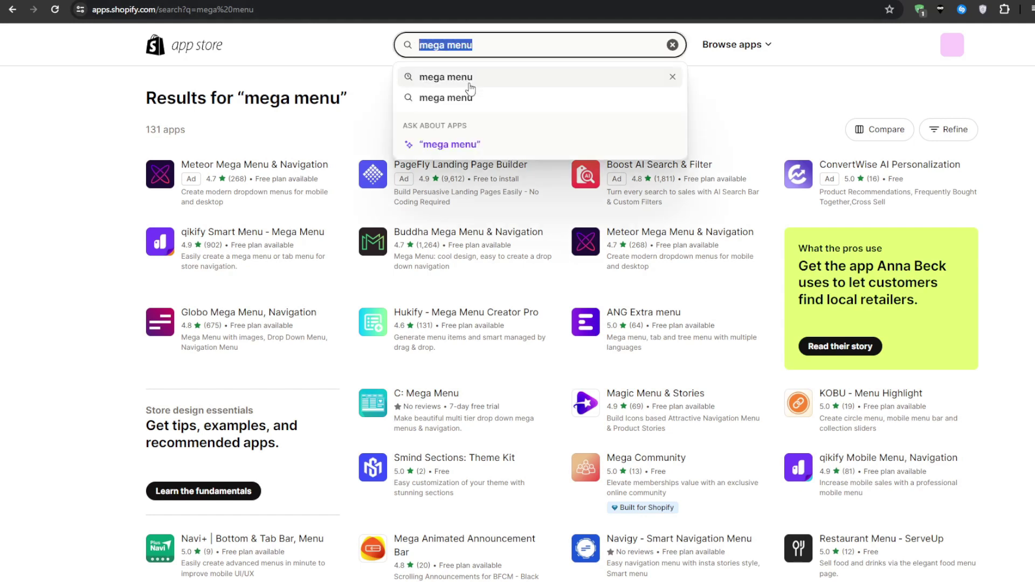
click(68, 151)
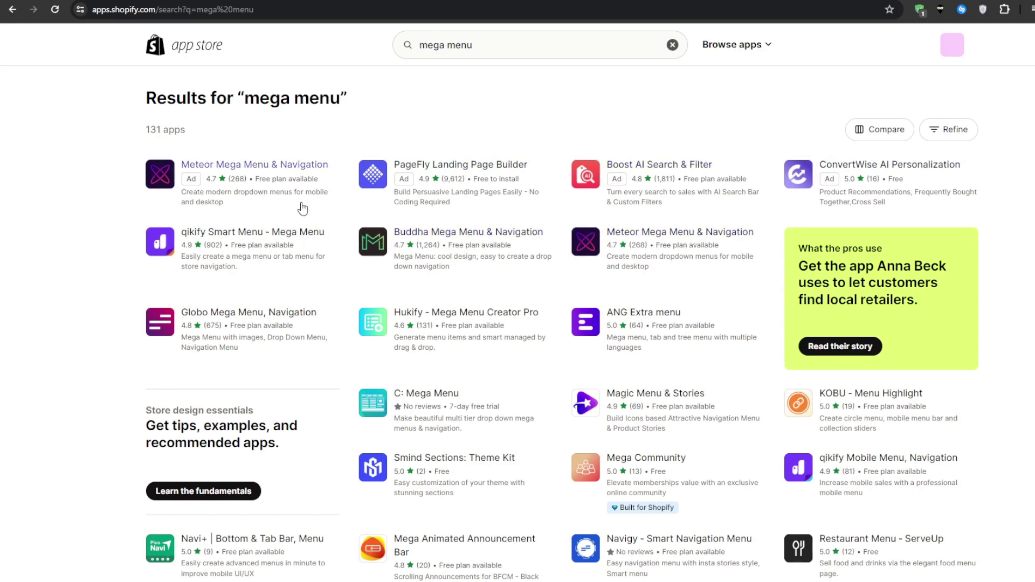
Step: Open the Buddha Mega Menu & Navigation app listing and note its free plan
click(416, 241)
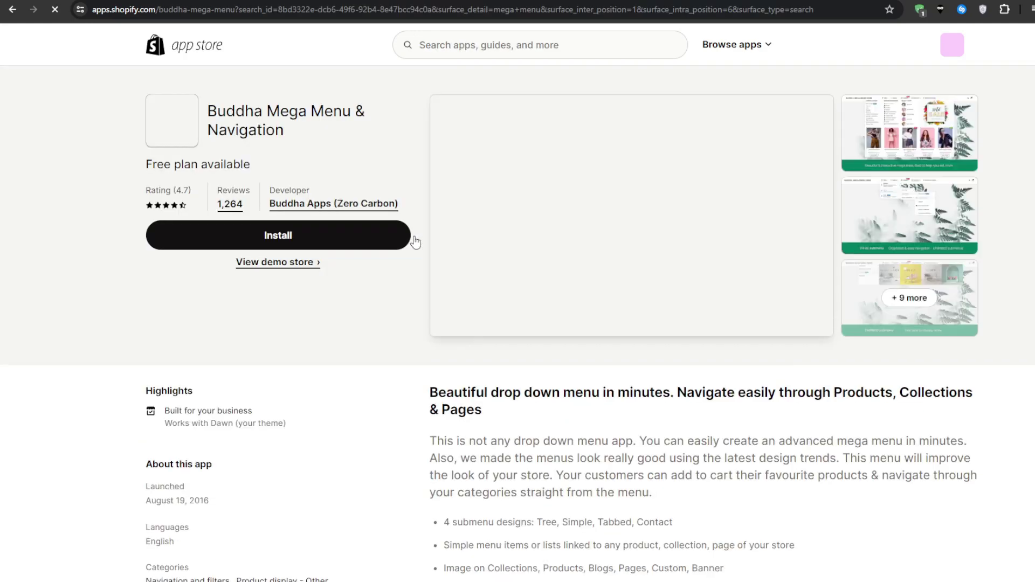
drag(257, 162, 145, 164)
click(64, 194)
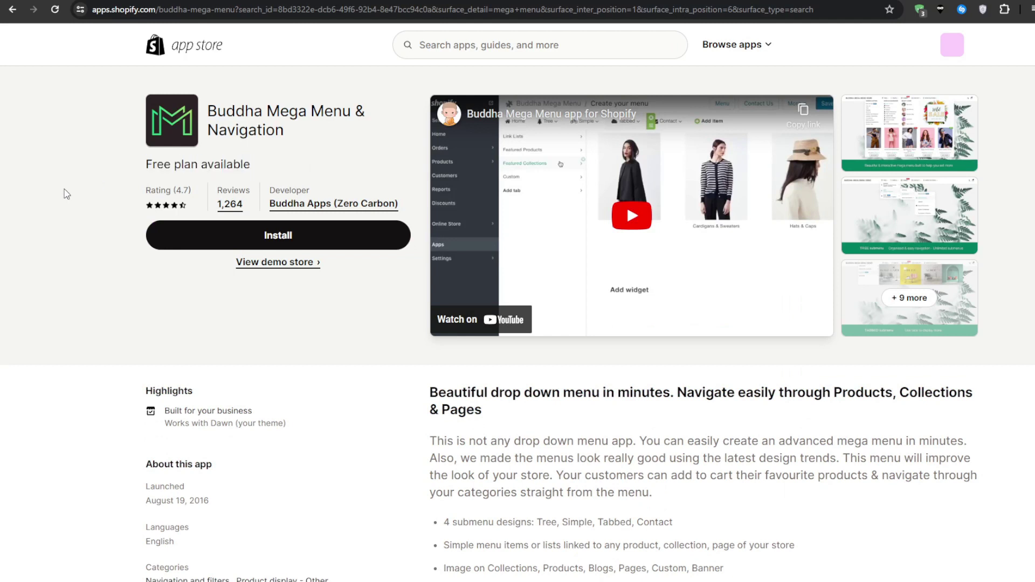
double_click(227, 114)
click(244, 114)
Step: Review the pricing: MEGA ZEN at $9.95/month with a 14-day free trial
scroll(1, 339, down, 8)
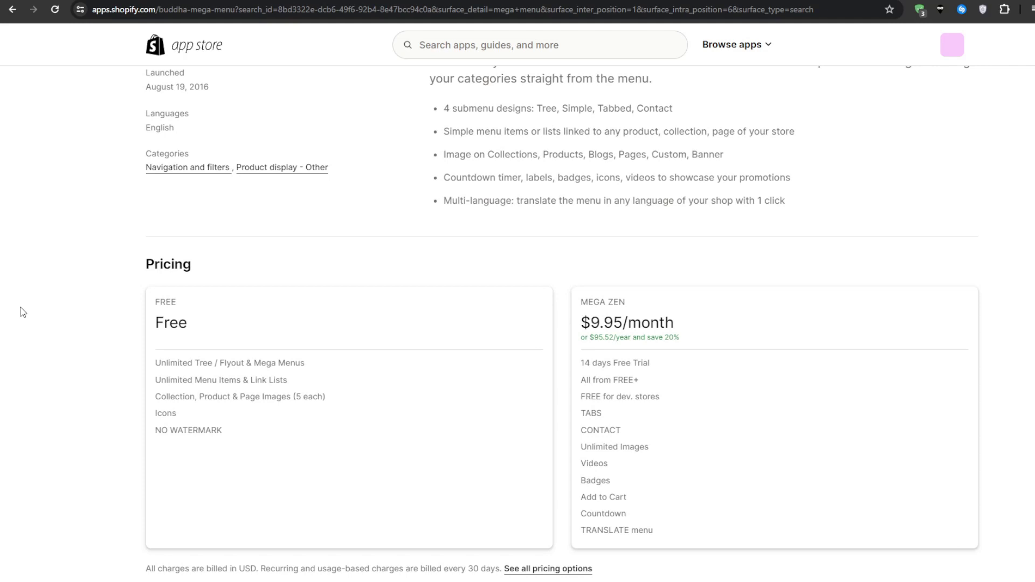
drag(580, 322, 679, 318)
click(680, 319)
triple_click(610, 363)
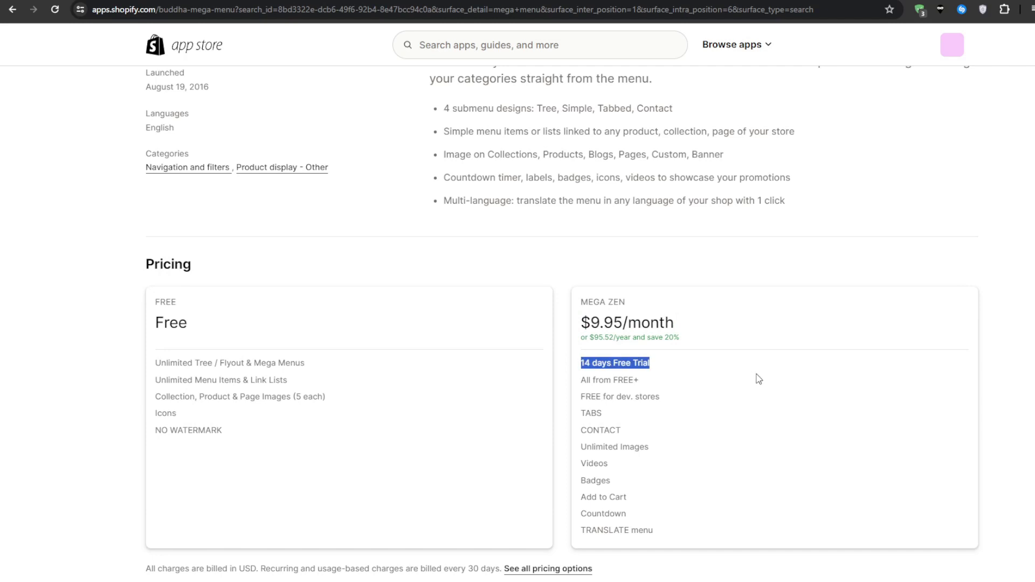
triple_click(757, 378)
click(1007, 380)
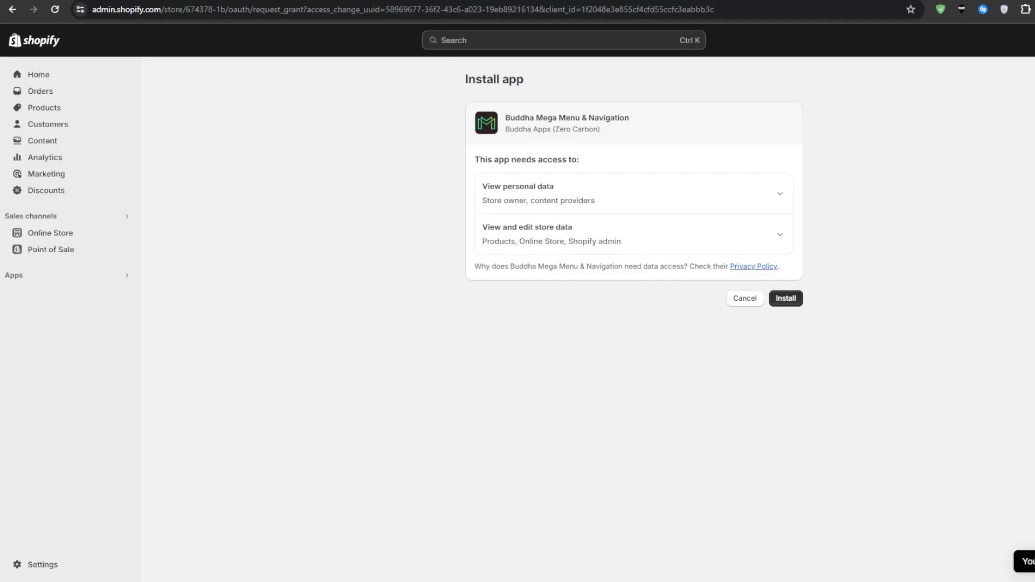
Step: Approve installing Buddha Mega Menu, accept its terms and choose the free plan
click(786, 298)
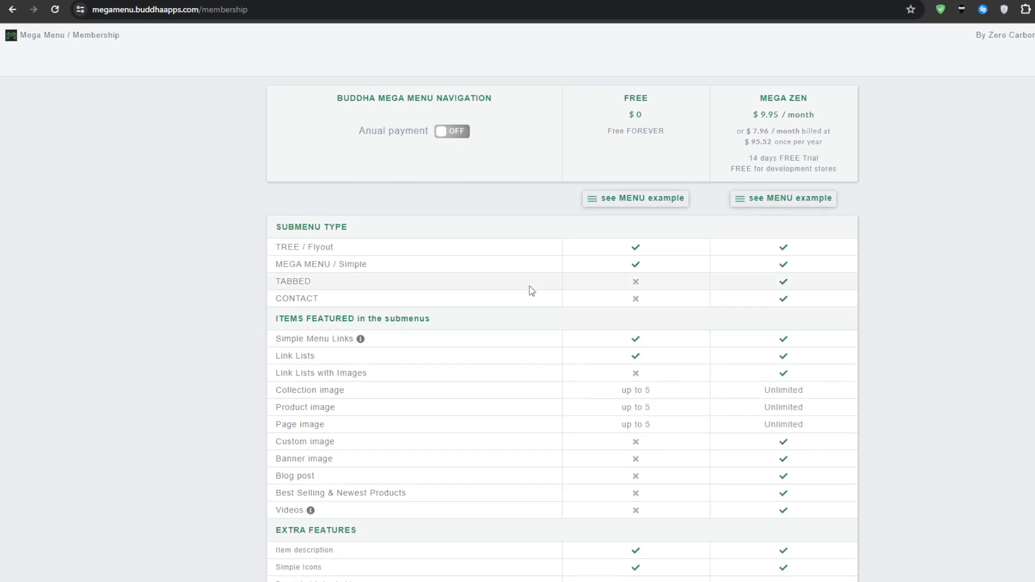
scroll(635, 242, down, 6)
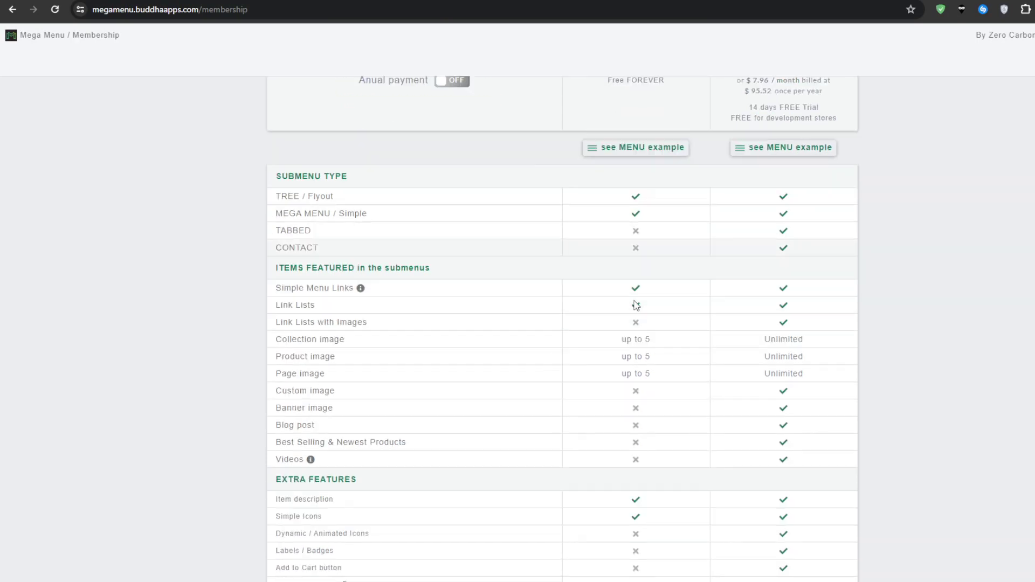
click(397, 464)
click(662, 426)
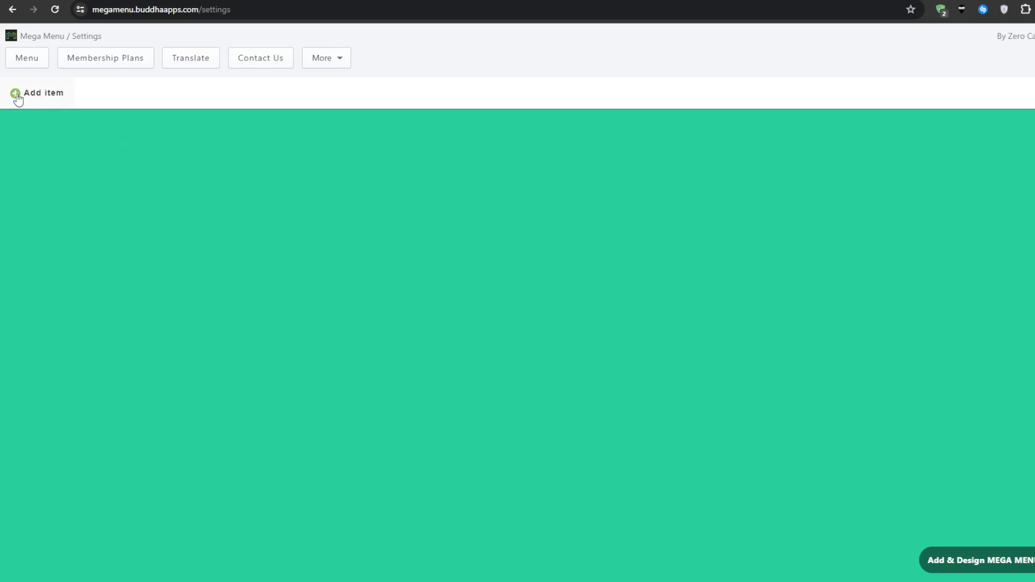
Step: Add a Clothing menu item with the home live icon, linked to All products
click(16, 95)
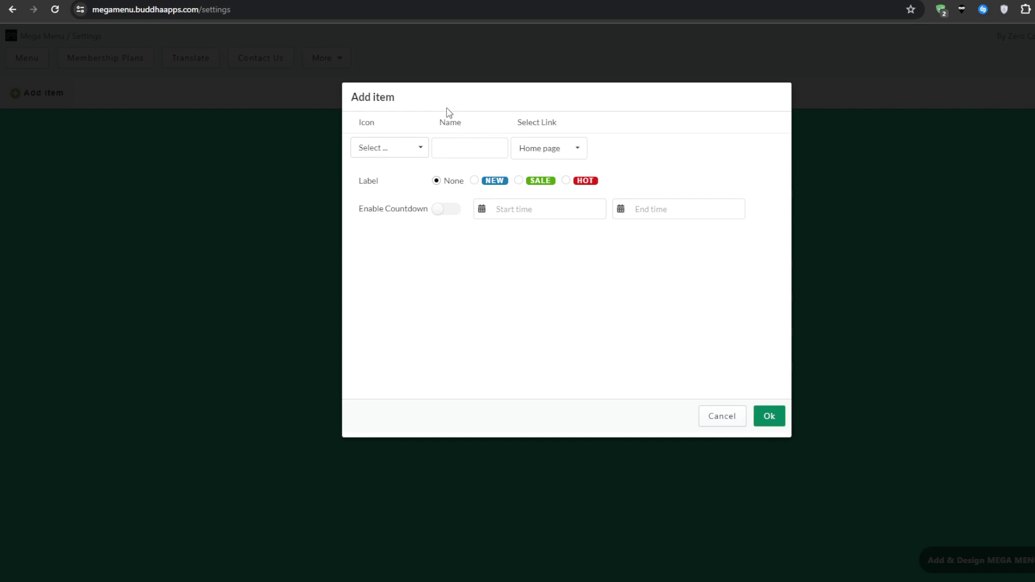
click(419, 149)
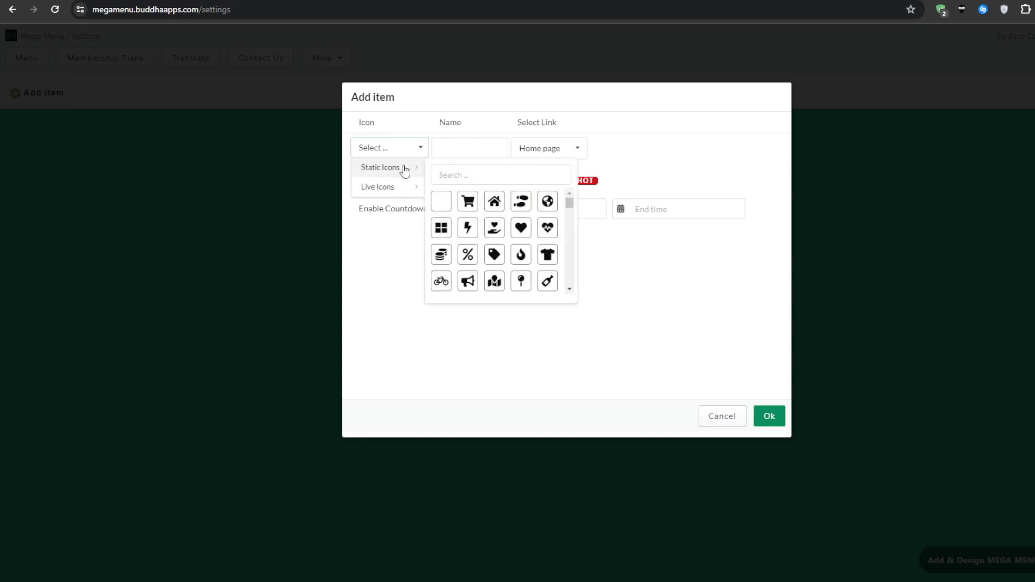
mouse_move(407, 192)
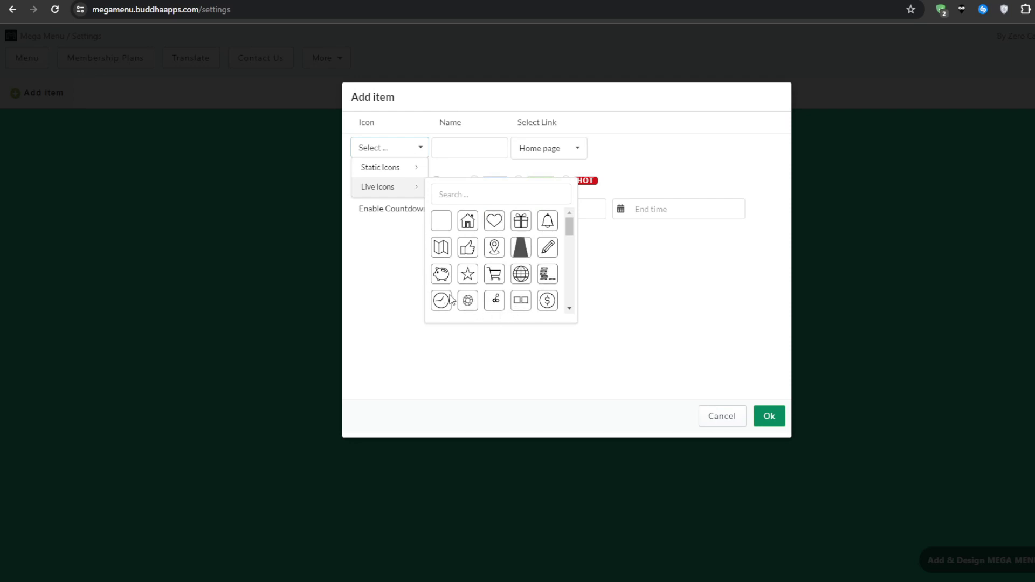
click(476, 229)
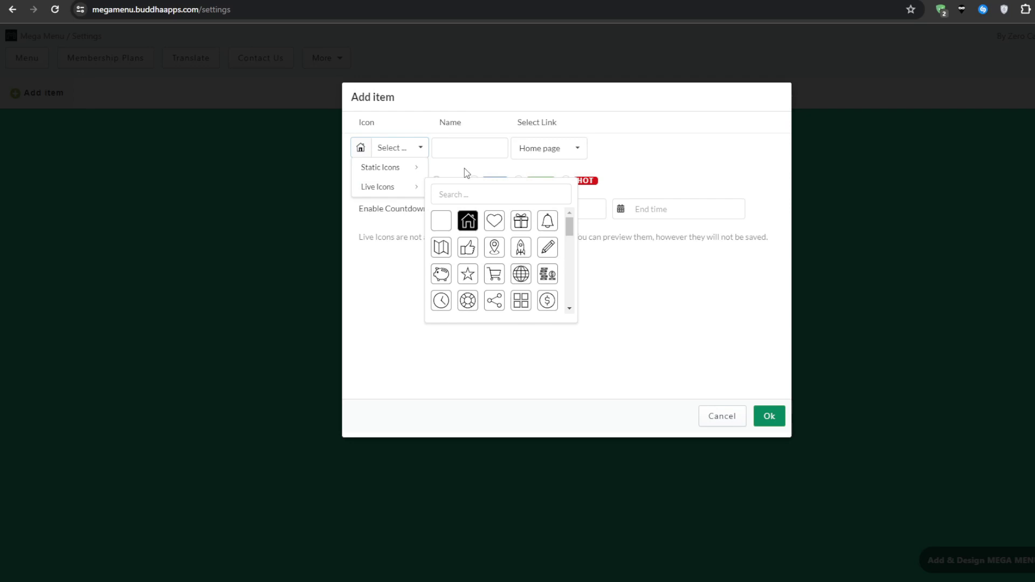
click(454, 145)
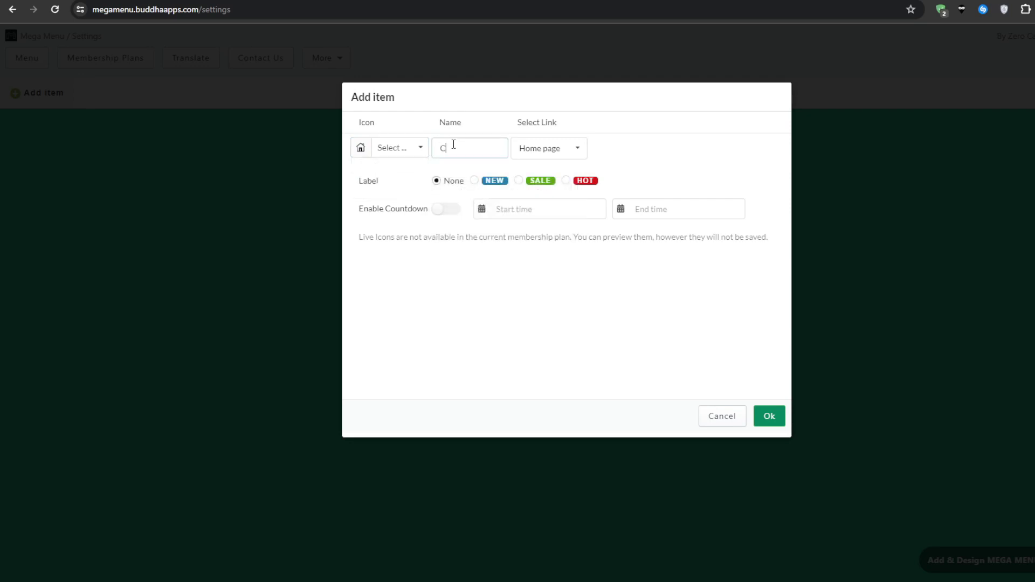
click(572, 154)
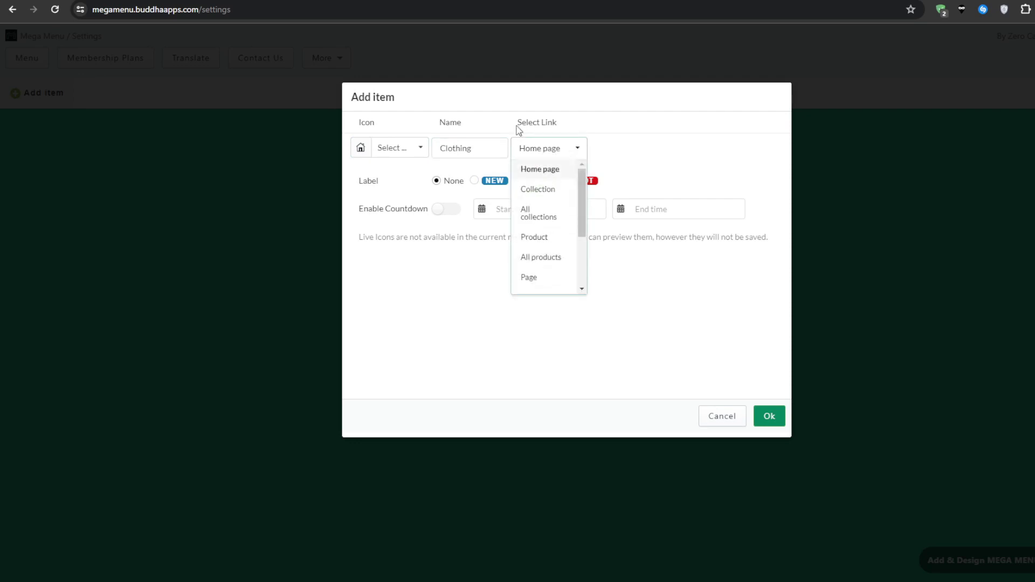
click(544, 259)
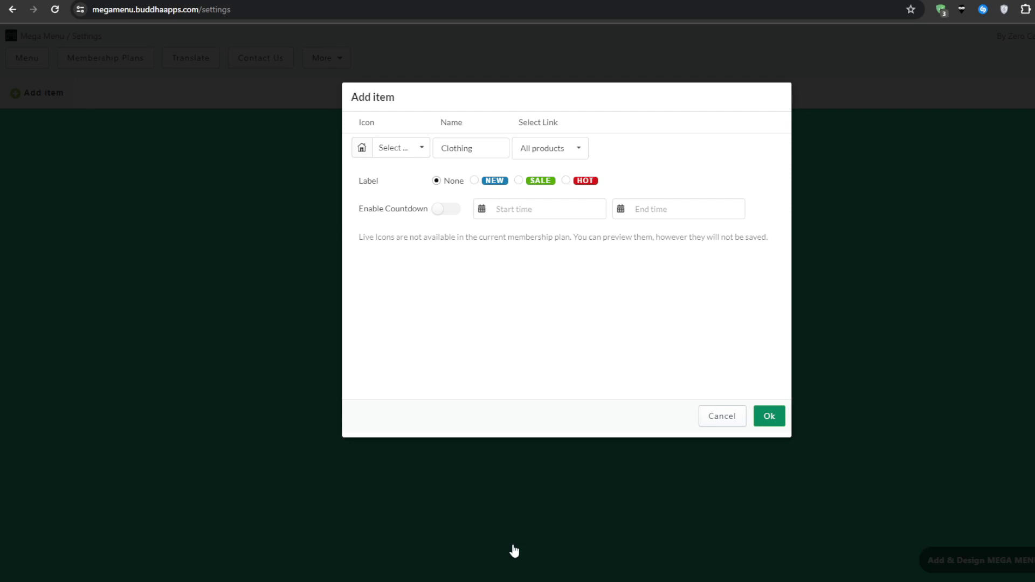
Step: Leave the Clothing item with no label and countdown off, and confirm it
click(566, 181)
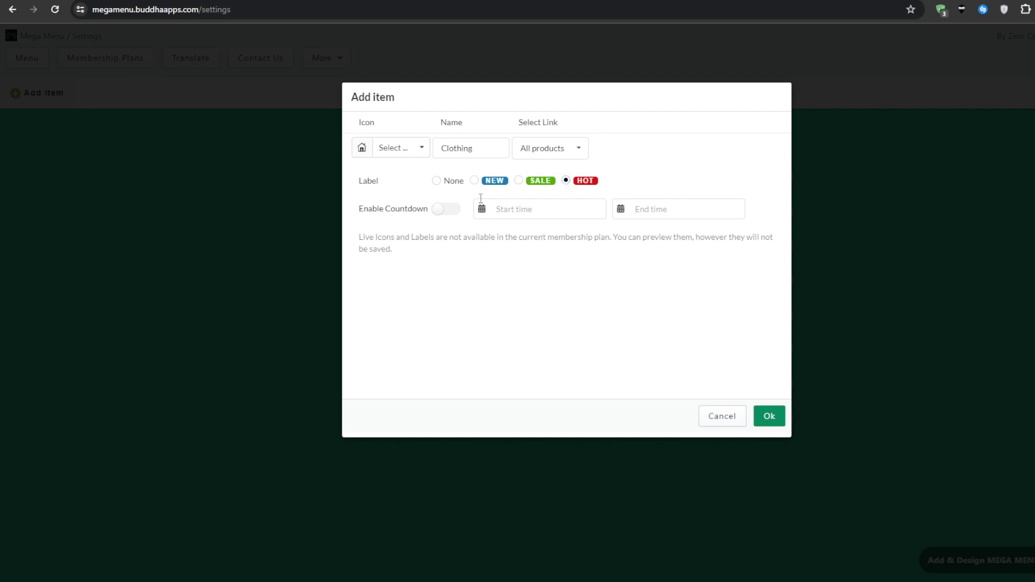
click(442, 185)
click(582, 182)
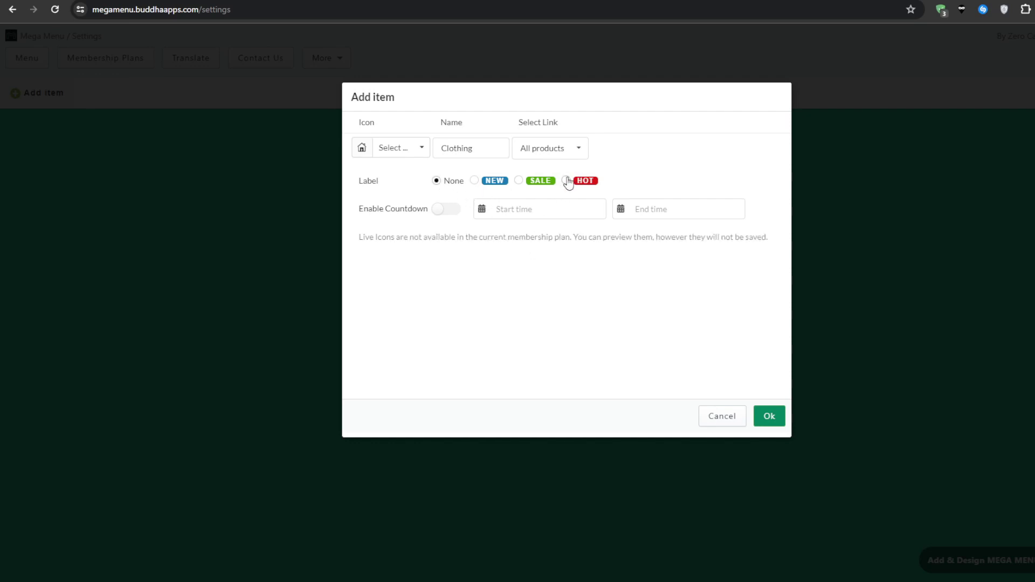
click(440, 187)
click(438, 182)
click(441, 210)
click(446, 211)
click(766, 421)
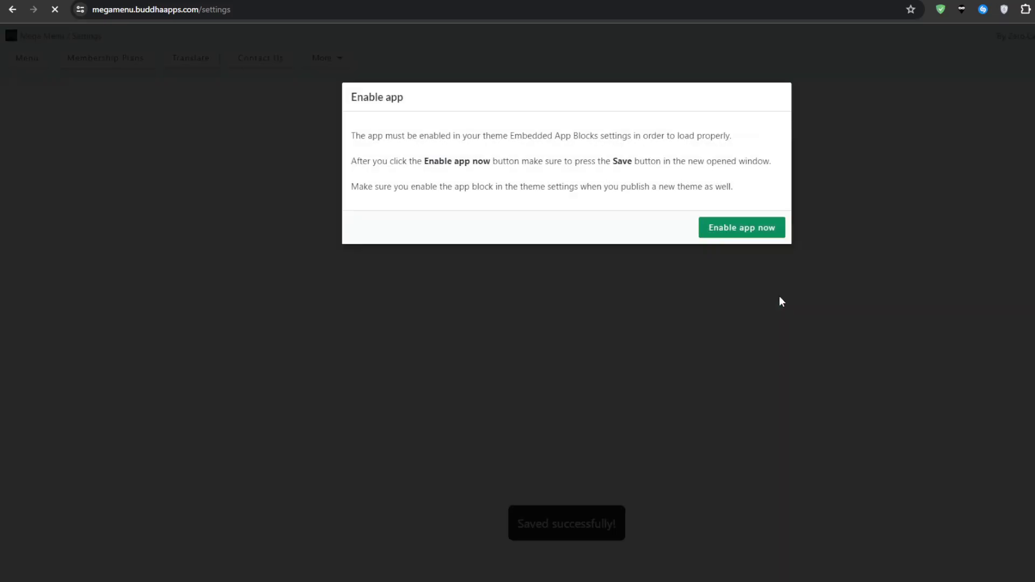
Step: Enable the Buddha Mega Menu app embed in the Dawn theme
click(750, 236)
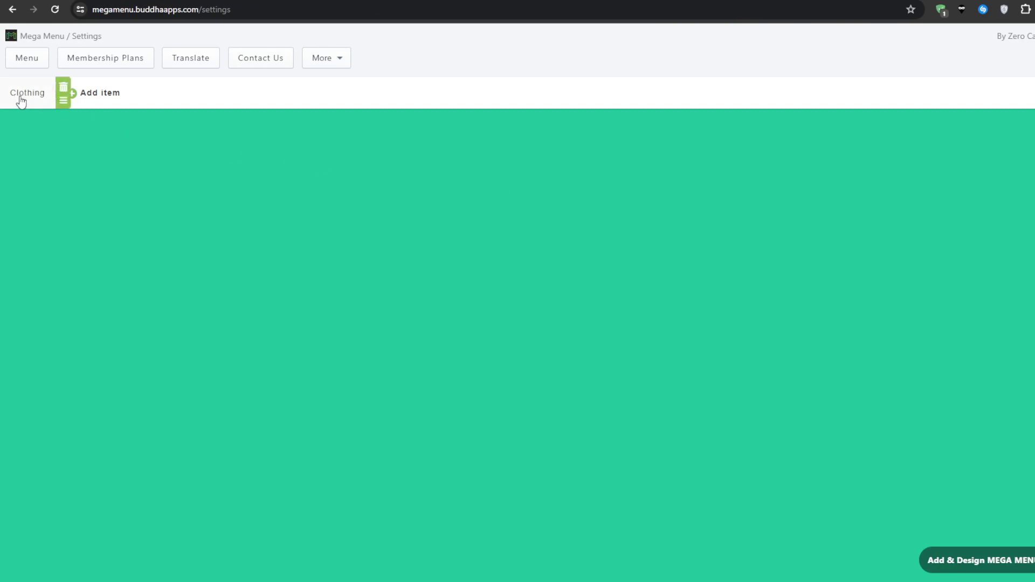
Step: Give Clothing a Simple submenu and start adding its first widget
click(63, 103)
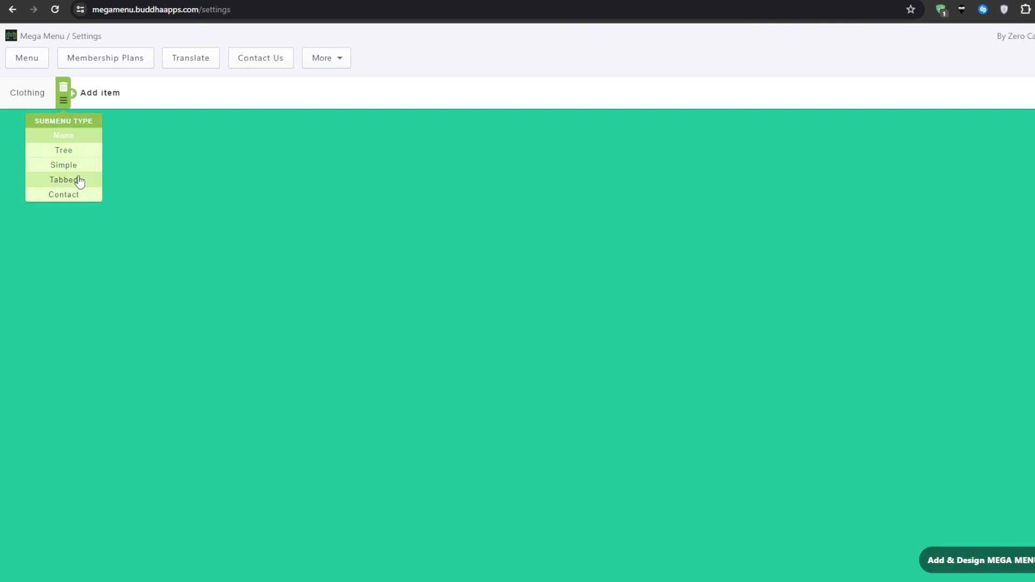
click(65, 167)
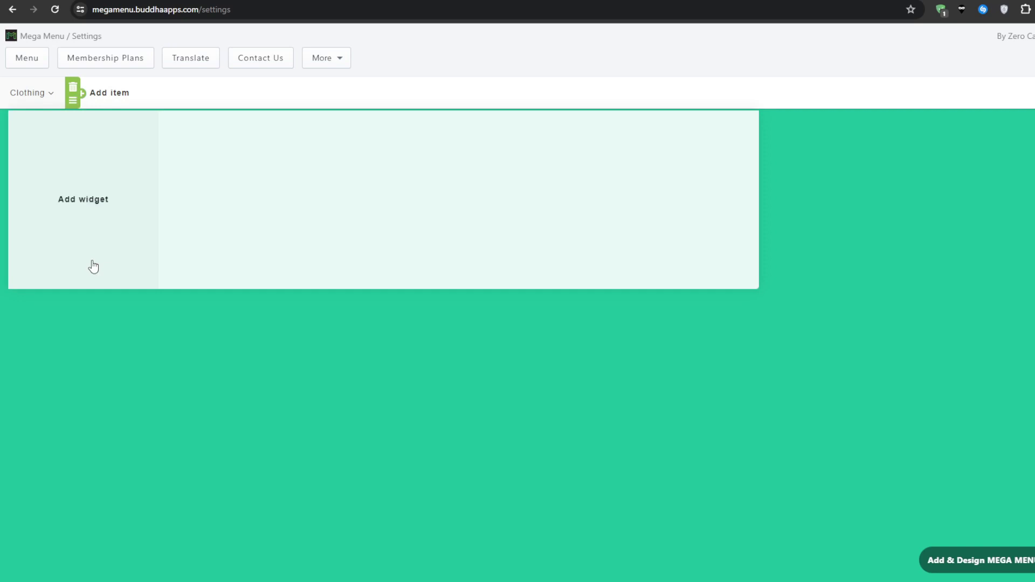
click(98, 210)
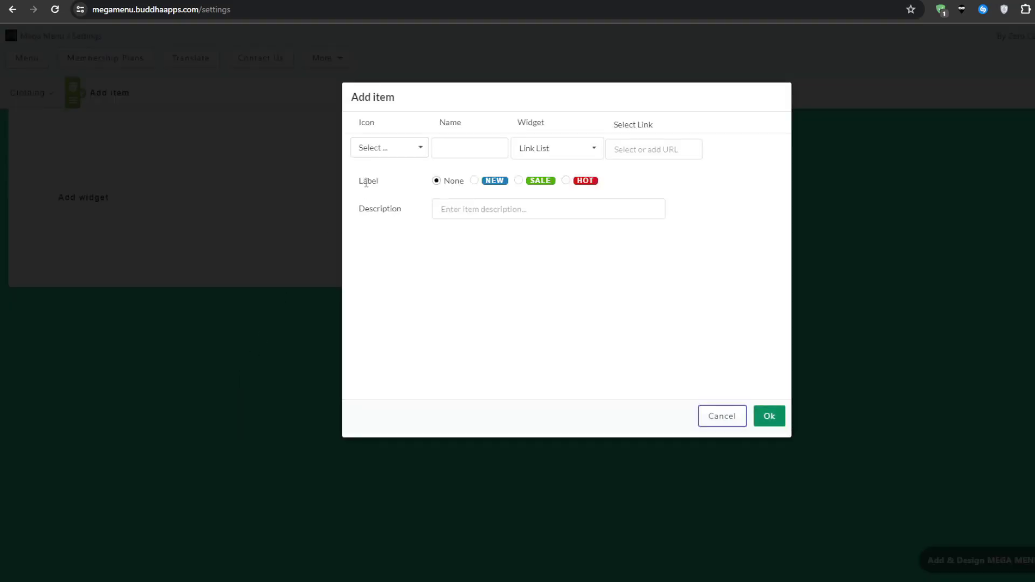
Step: Give the new submenu item a T-shirt icon and name it Women
click(397, 154)
mouse_move(400, 168)
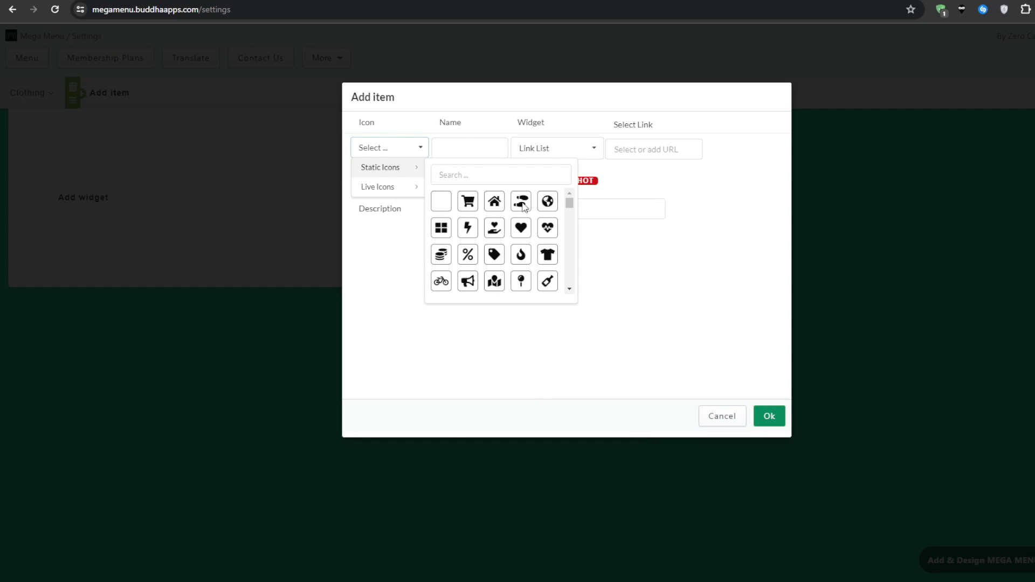
click(548, 257)
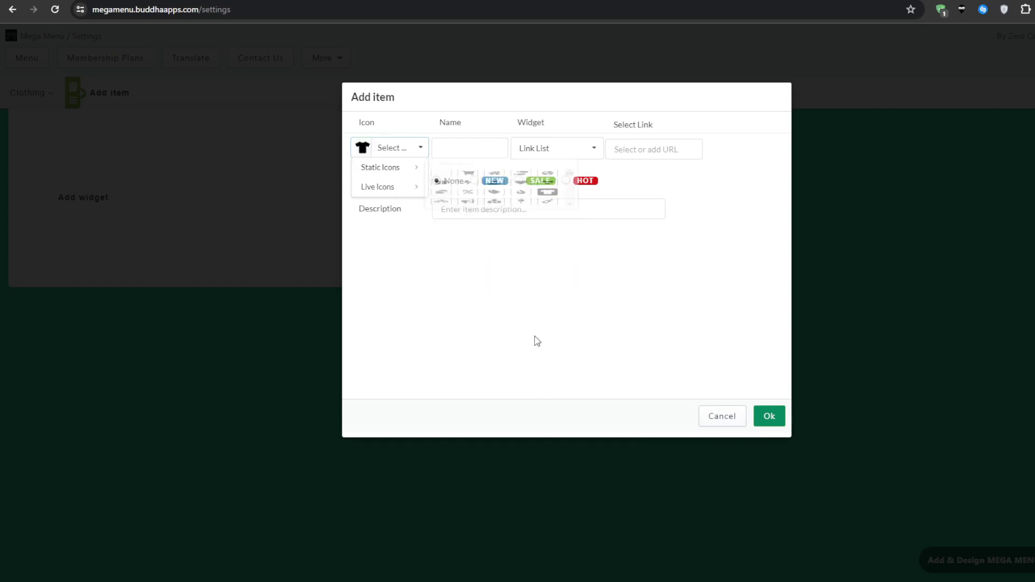
click(465, 150)
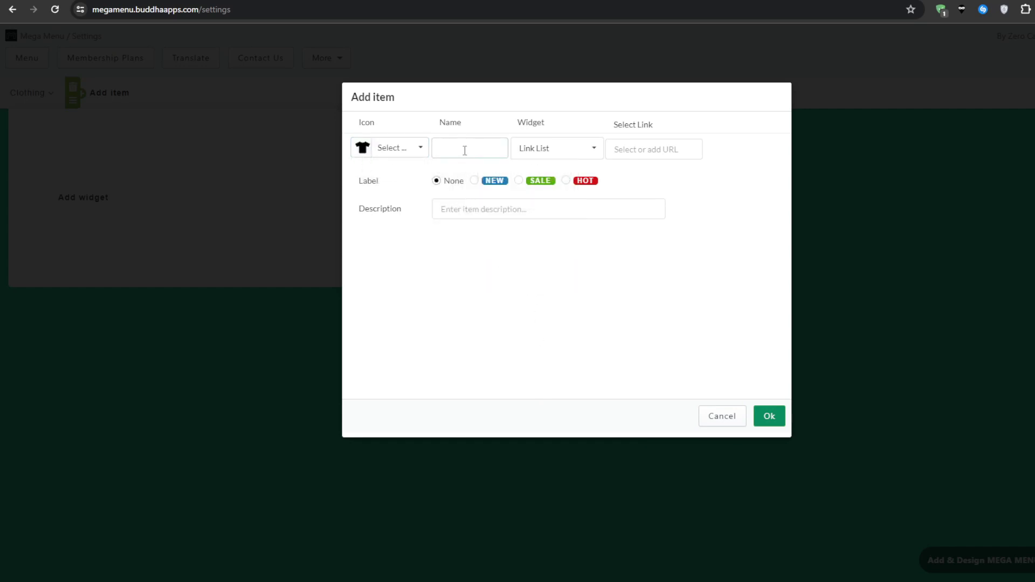
text(Women)
double_click(465, 151)
click(504, 554)
Step: Make Women a Featured Product widget for the 2pcs Thread Yoga Suit, labelled HOT, and save
click(527, 152)
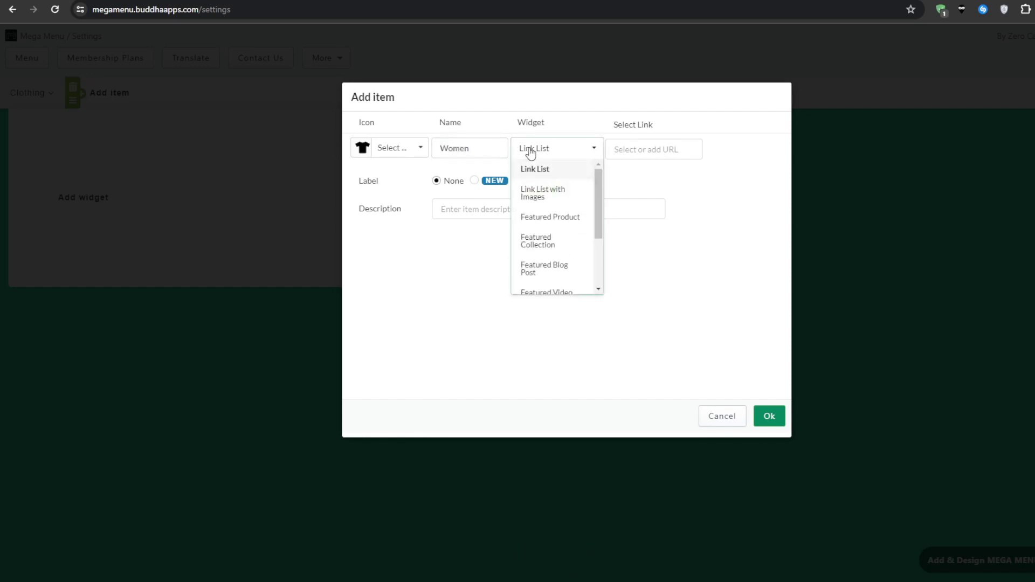
click(566, 217)
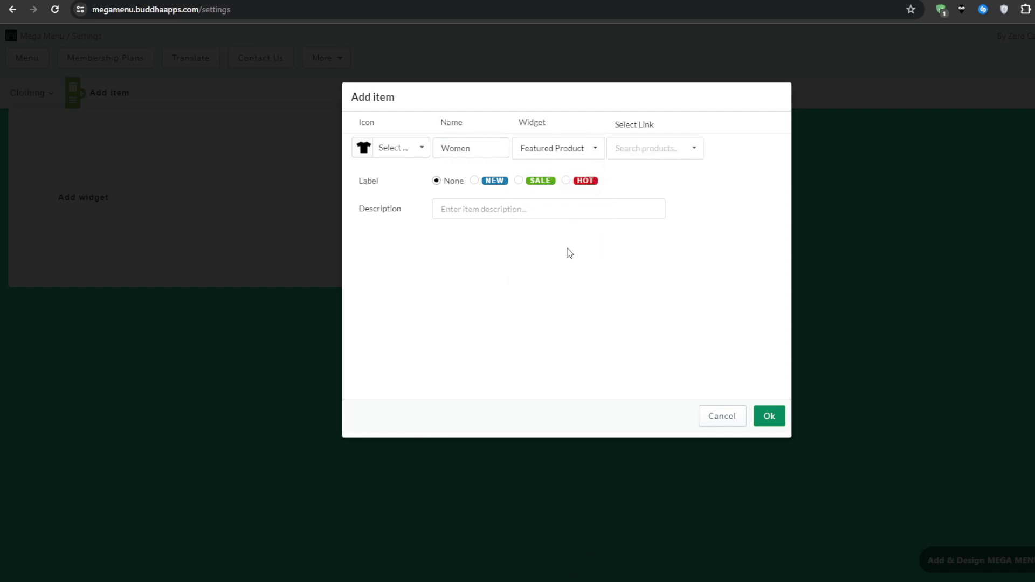
click(676, 148)
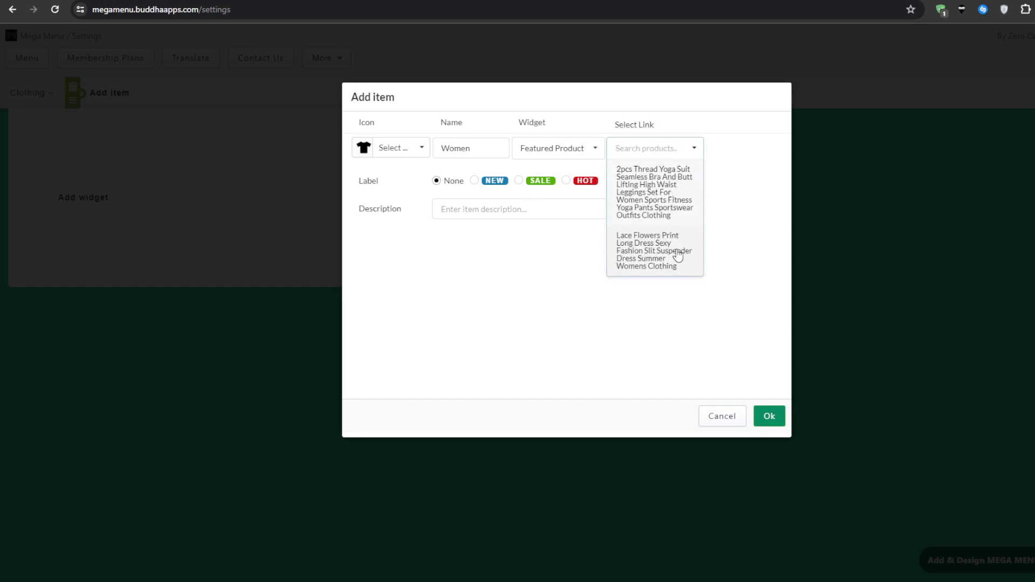
drag(678, 255, 663, 197)
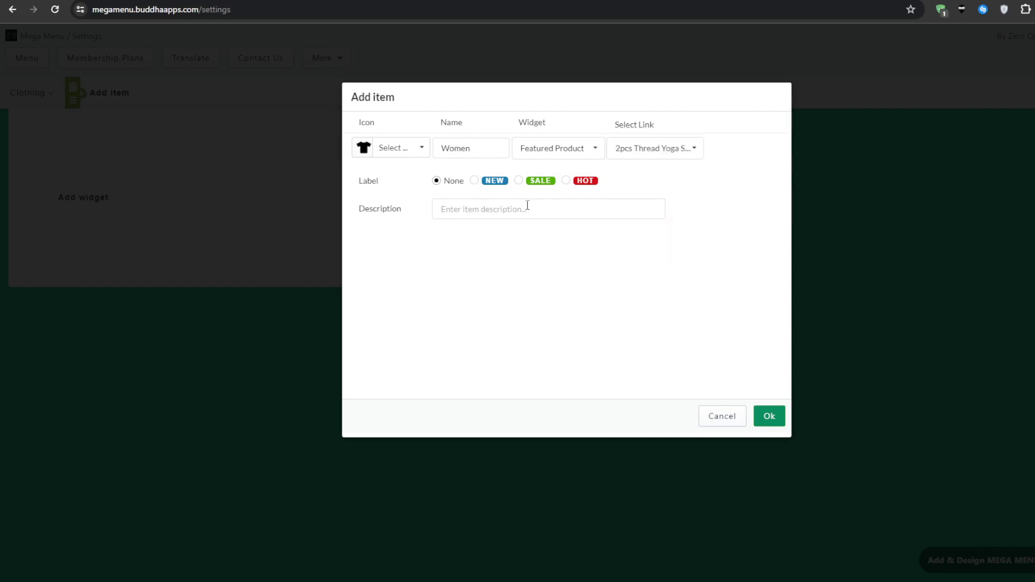
click(566, 181)
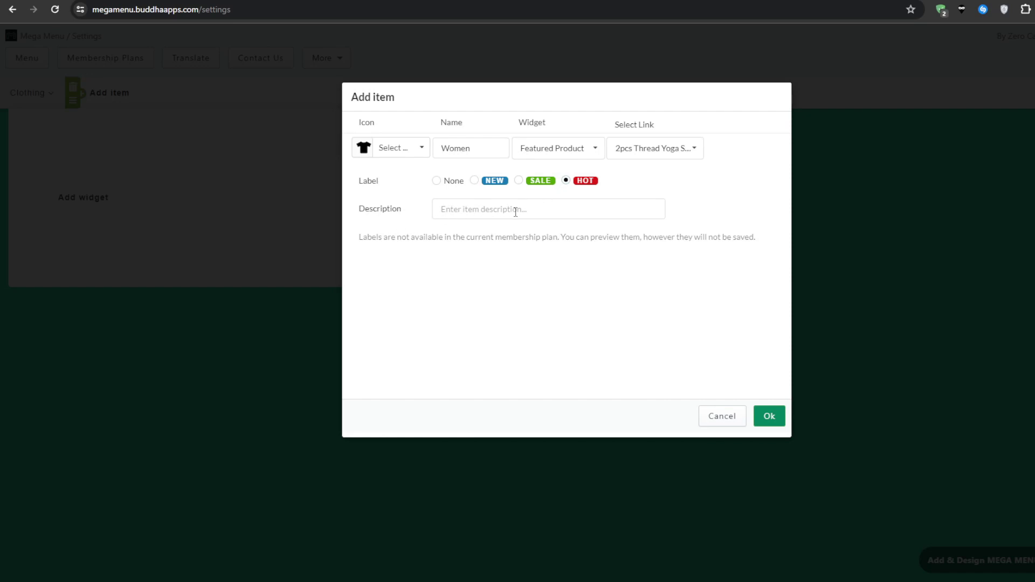
click(776, 421)
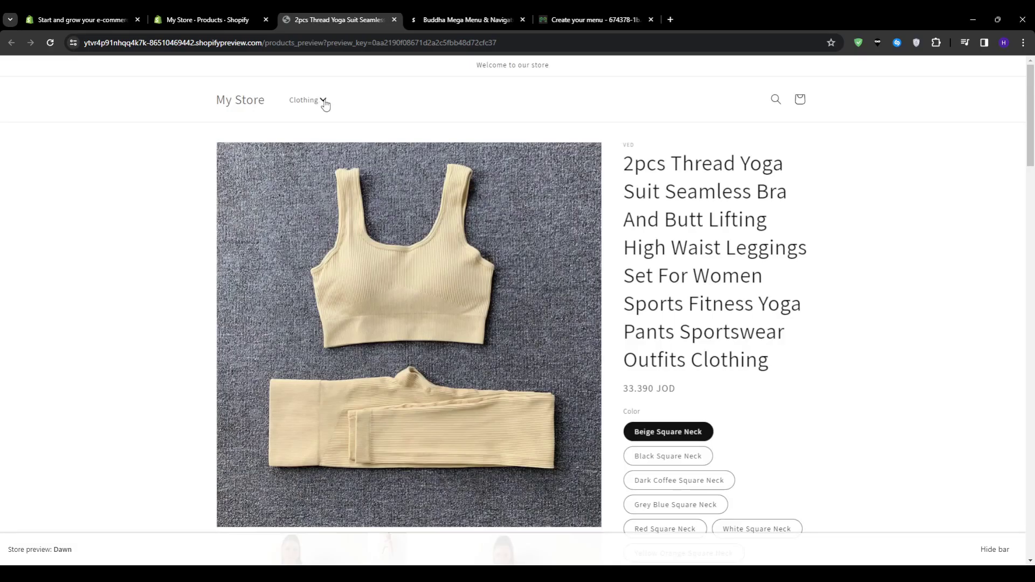
Step: Open the Clothing menu in the store preview and add the Women yoga suit (32.800 JD) to the cart
click(325, 104)
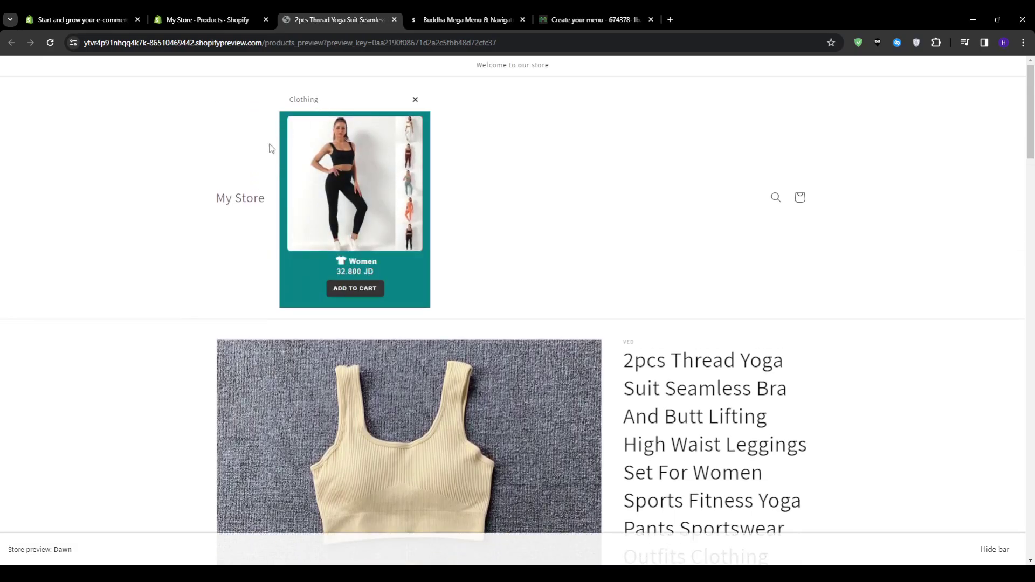
click(248, 208)
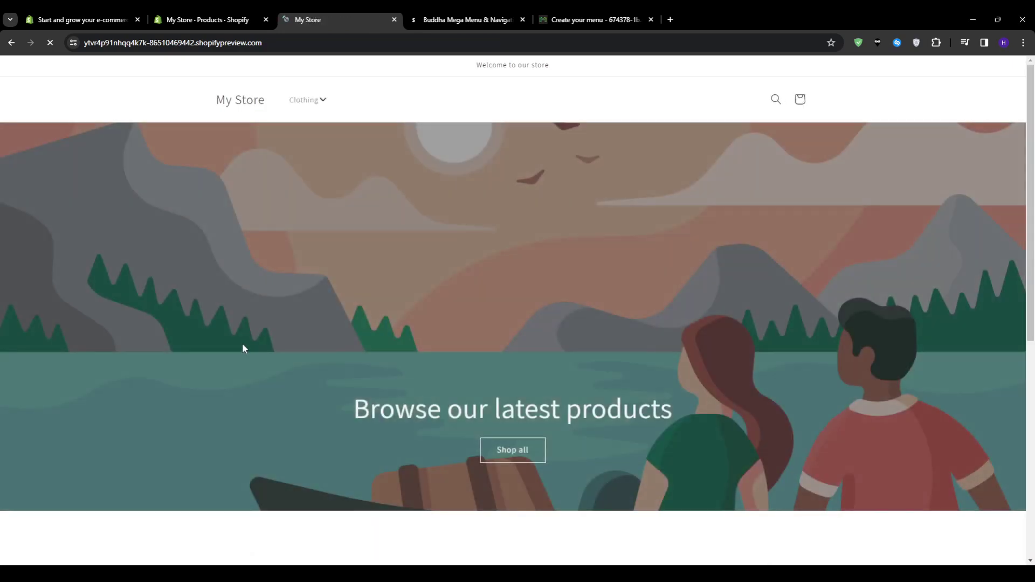
click(328, 103)
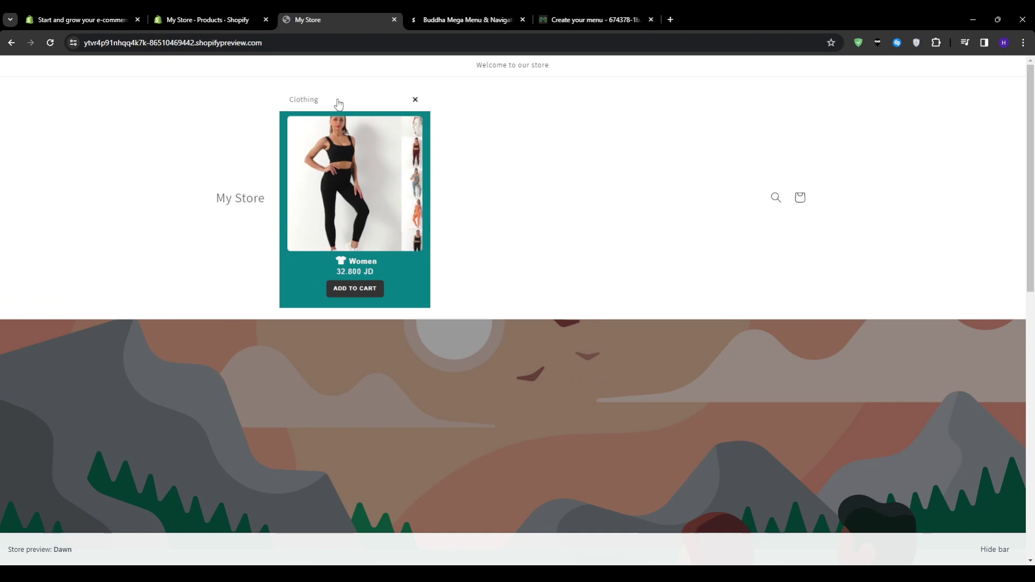
click(339, 197)
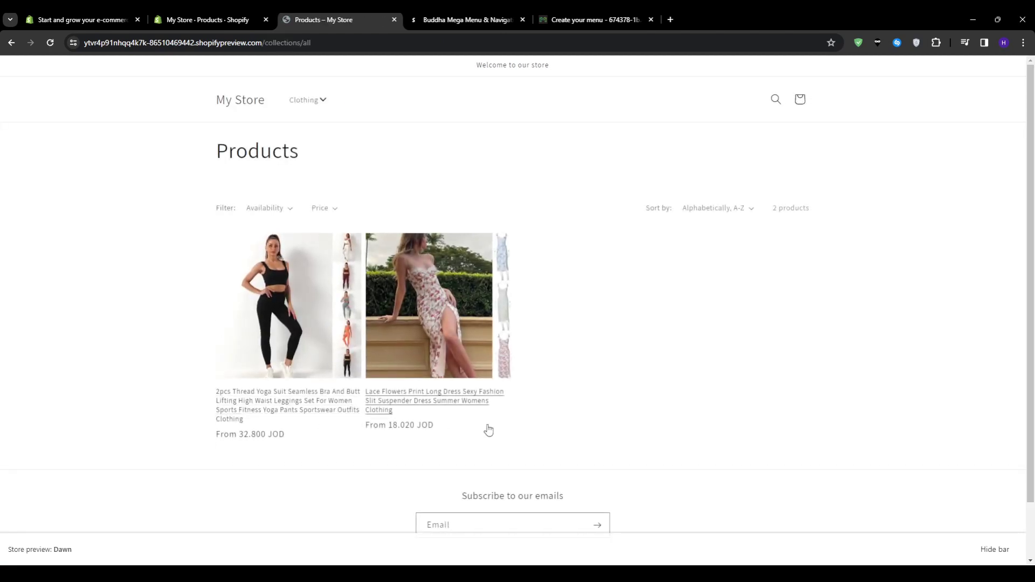
click(331, 108)
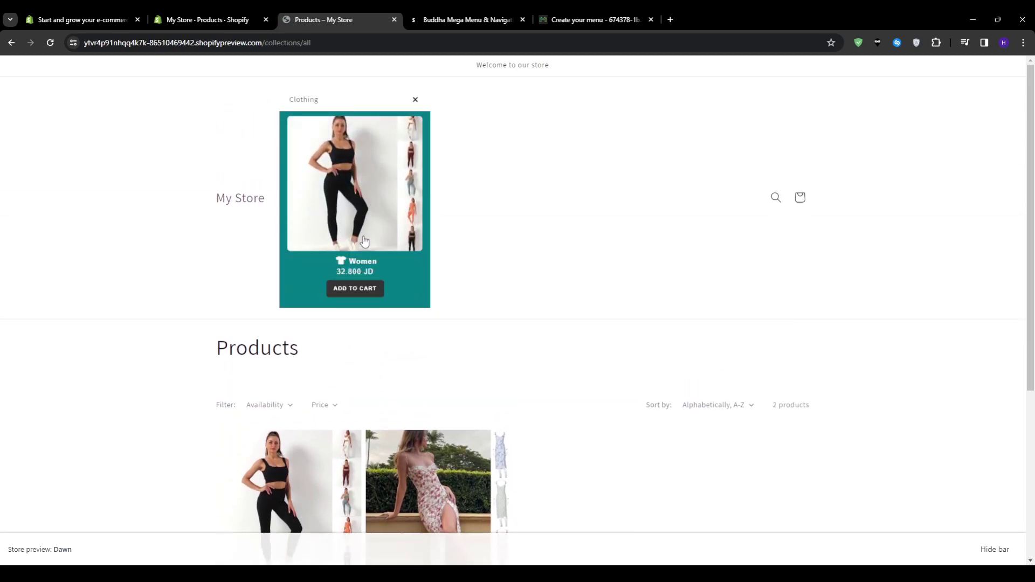
click(353, 289)
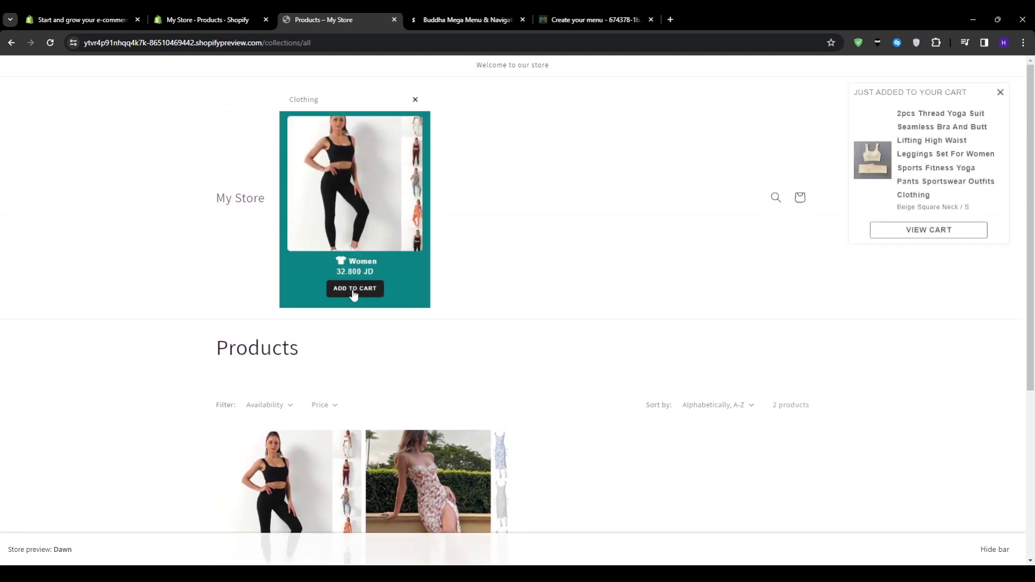